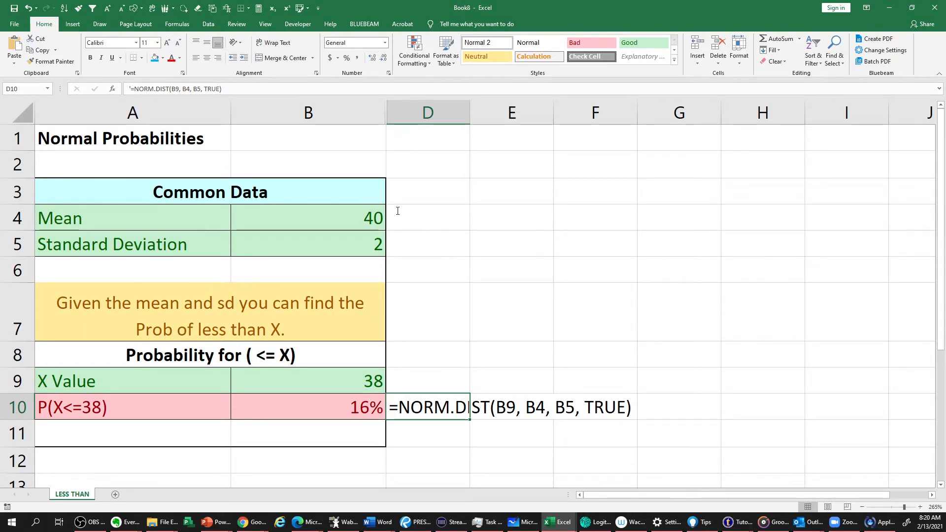
Draw a red brace beside the Common Data table and sketch a bell curve with a baseline and a dashed centre line.
{"action": "left_click_drag", "start_coordinate": [394, 197], "coordinate": [396, 254]}
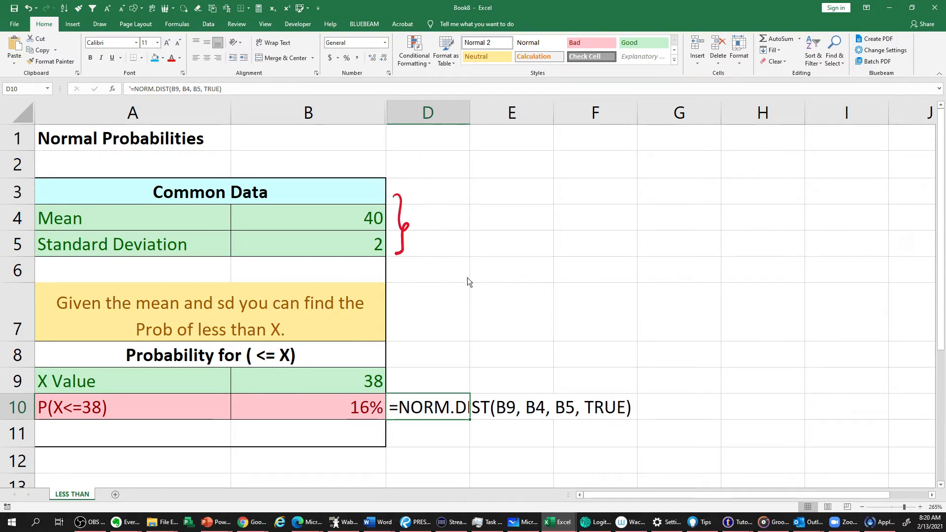
{"action": "left_click_drag", "start_coordinate": [467, 280], "coordinate": [731, 269]}
{"action": "mouse_move", "coordinate": [466, 256]}
{"action": "left_mouse_down"}
{"action": "mouse_move", "coordinate": [672, 177]}
{"action": "mouse_move", "coordinate": [786, 253]}
{"action": "left_mouse_up"}
{"action": "left_click_drag", "start_coordinate": [726, 266], "coordinate": [791, 271]}
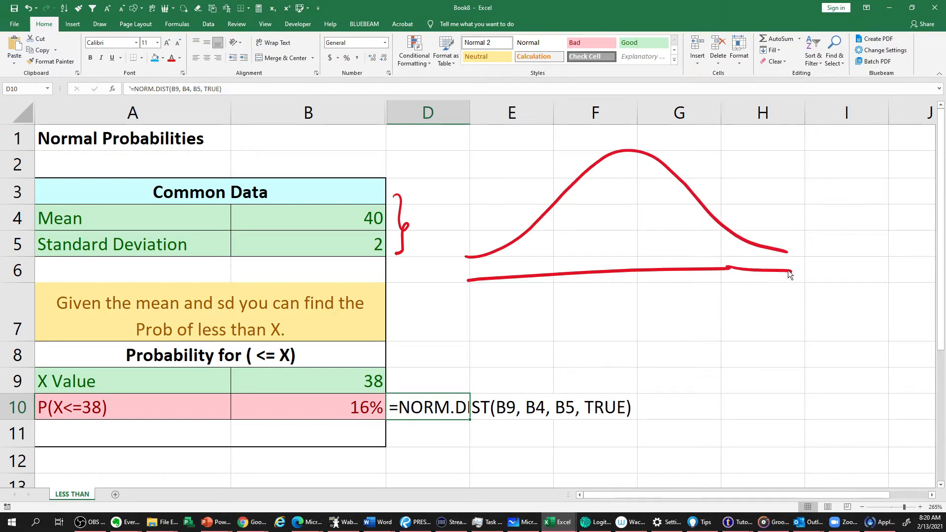
{"action": "left_click_drag", "start_coordinate": [628, 154], "coordinate": [628, 174]}
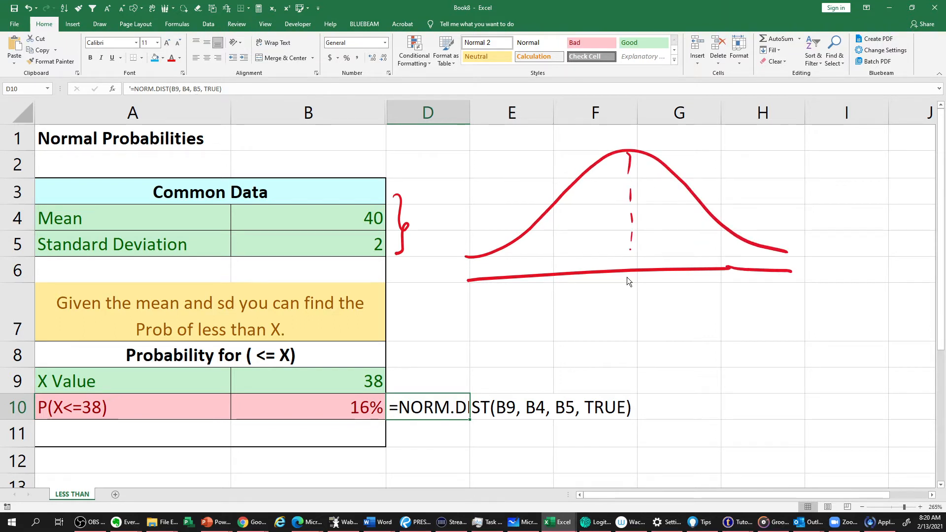
Handwrite 40 below the curve's centre line and σ=2 beside the curve's upper slope.
{"action": "left_click_drag", "start_coordinate": [629, 279], "coordinate": [638, 295]}
{"action": "left_click_drag", "start_coordinate": [635, 283], "coordinate": [635, 299]}
{"action": "mouse_move", "coordinate": [647, 278]}
{"action": "left_mouse_down"}
{"action": "mouse_move", "coordinate": [642, 288]}
{"action": "mouse_move", "coordinate": [649, 279]}
{"action": "left_mouse_up"}
{"action": "left_click_drag", "start_coordinate": [725, 163], "coordinate": [729, 160]}
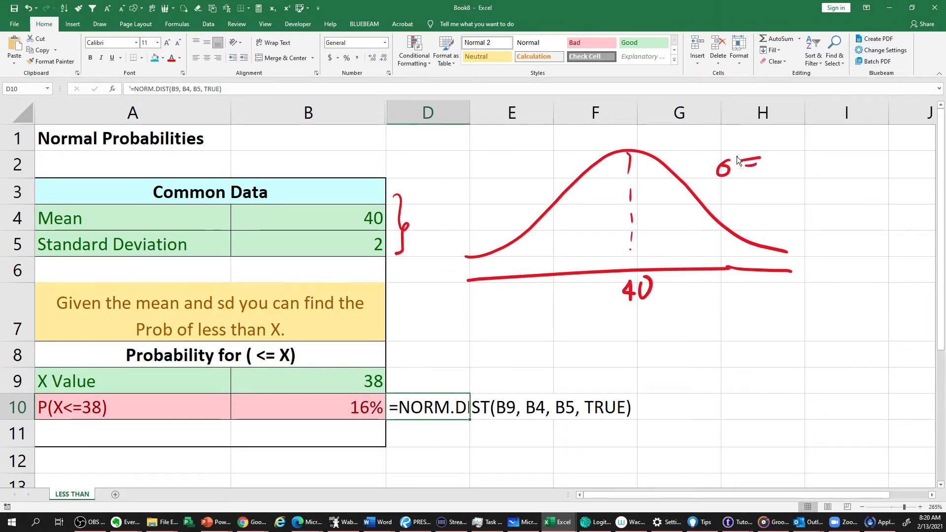
{"action": "left_click_drag", "start_coordinate": [785, 168], "coordinate": [792, 166]}
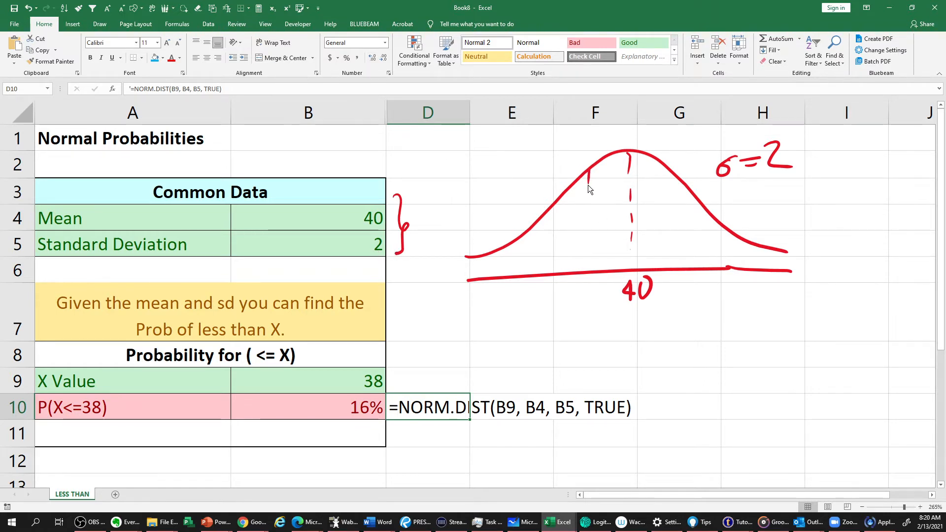
Draw a dashed vertical line one standard deviation below the mean and label it 38 under the baseline.
{"action": "left_click_drag", "start_coordinate": [589, 218], "coordinate": [589, 227]}
{"action": "mouse_move", "coordinate": [589, 231]}
{"action": "left_mouse_down"}
{"action": "mouse_move", "coordinate": [579, 302]}
{"action": "mouse_move", "coordinate": [595, 286]}
{"action": "left_mouse_up"}
{"action": "left_click", "coordinate": [586, 261]}
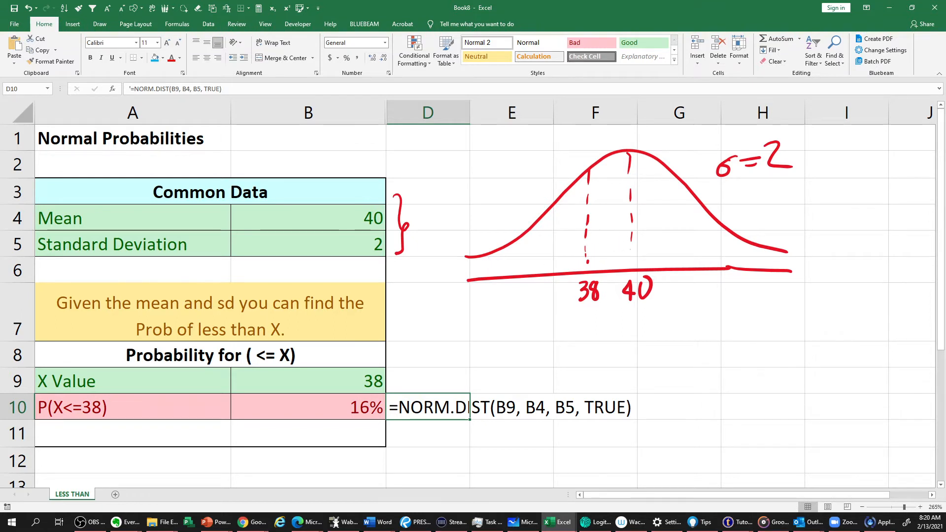
Hatch the area under the bell curve below the 38 line with diagonal strokes.
{"action": "mouse_move", "coordinate": [474, 258]}
{"action": "left_mouse_down"}
{"action": "mouse_move", "coordinate": [502, 275]}
{"action": "mouse_move", "coordinate": [531, 276]}
{"action": "left_mouse_up"}
{"action": "left_click_drag", "start_coordinate": [519, 238], "coordinate": [559, 271]}
{"action": "left_click_drag", "start_coordinate": [542, 219], "coordinate": [574, 249]}
{"action": "left_click_drag", "start_coordinate": [561, 206], "coordinate": [579, 223]}
{"action": "left_click_drag", "start_coordinate": [563, 188], "coordinate": [581, 202]}
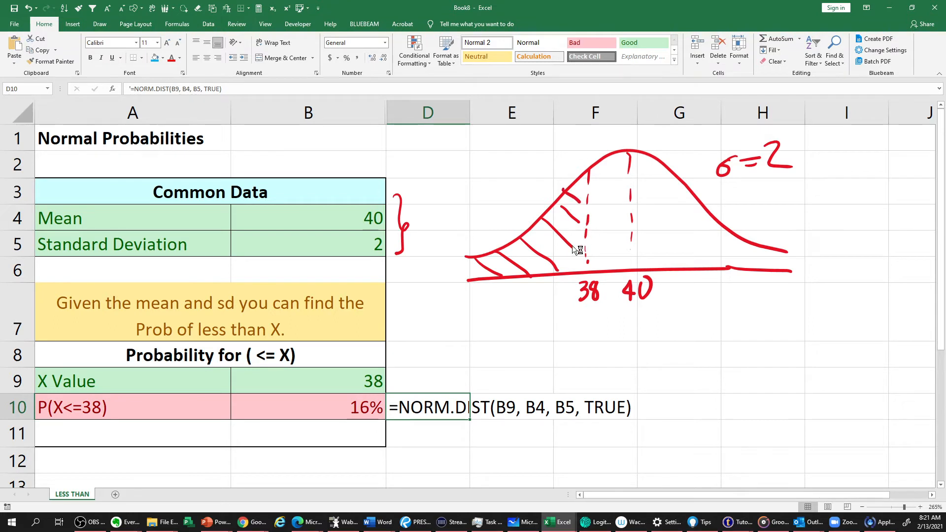
{"action": "left_click_drag", "start_coordinate": [560, 265], "coordinate": [575, 269]}
Start a new NORMDIST formula in B10 and open its Function Arguments dialog, placed clear of the sketch and table.
{"action": "left_click", "coordinate": [359, 381]}
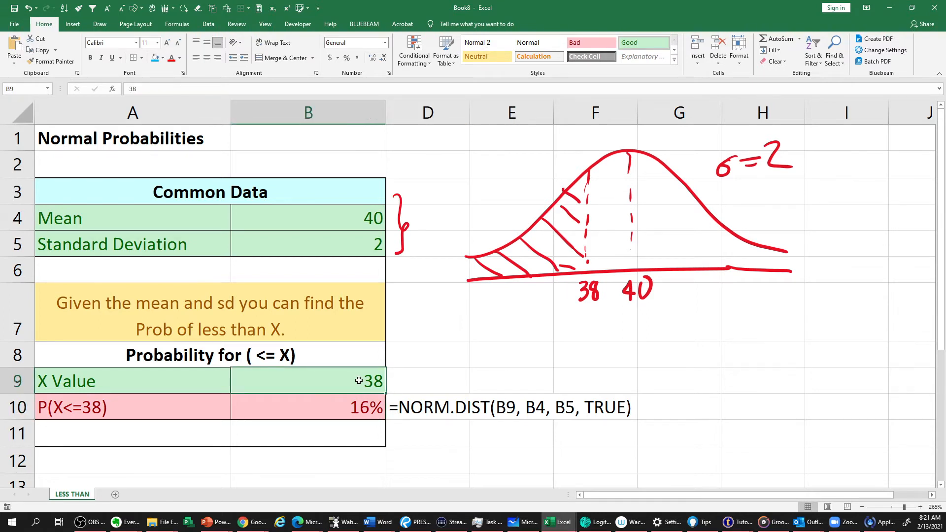
{"action": "left_click", "coordinate": [354, 414]}
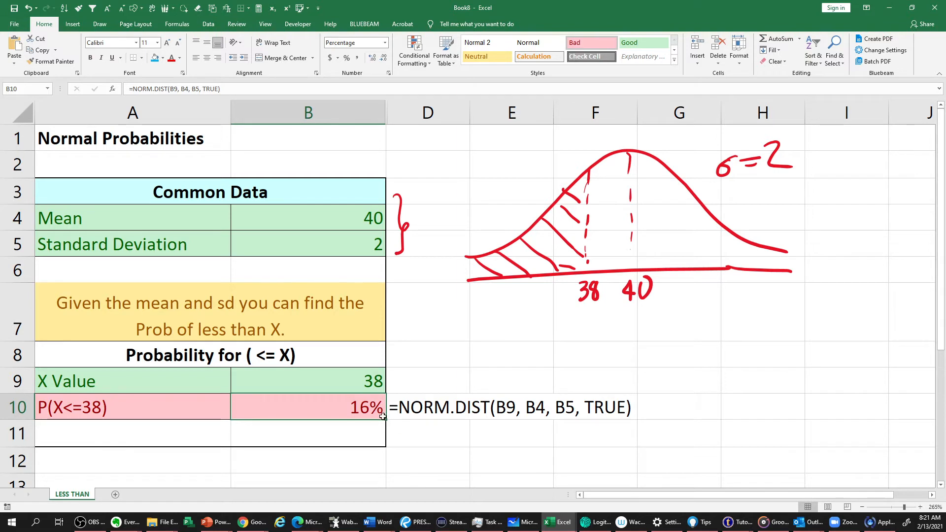
{"action": "type", "text": "="}
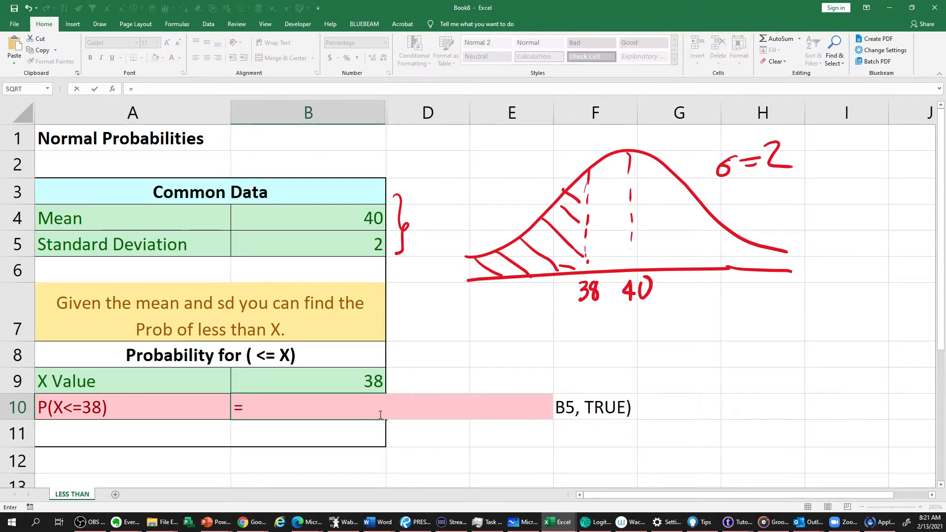
{"action": "type", "text": "nor"}
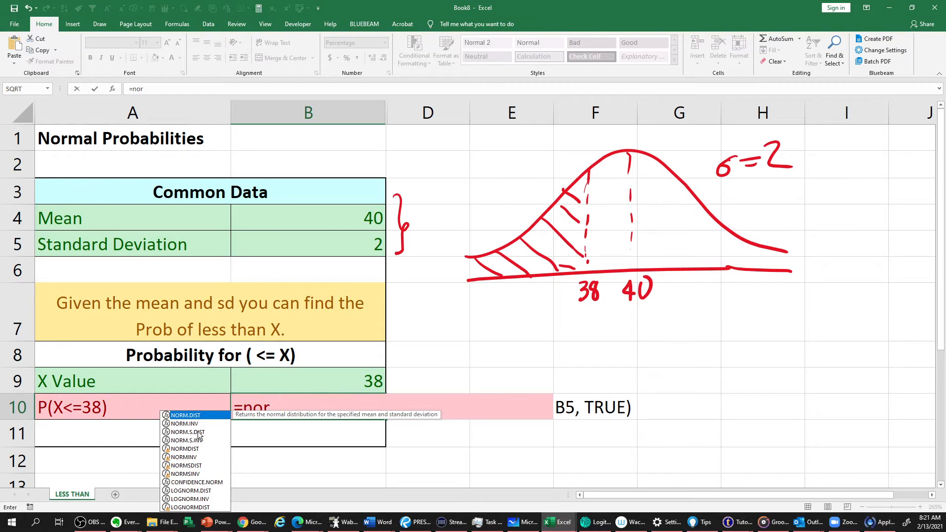
{"action": "double_click", "coordinate": [198, 449]}
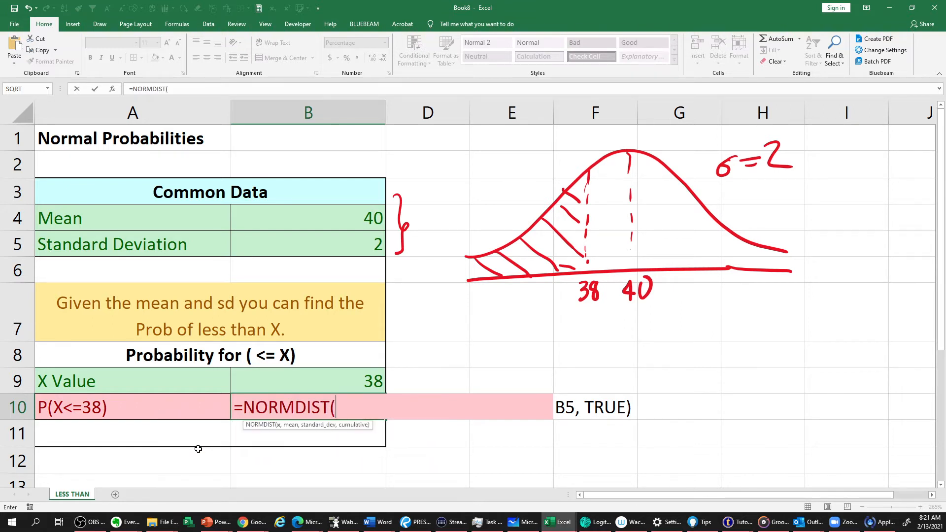
{"action": "left_click", "coordinate": [112, 91]}
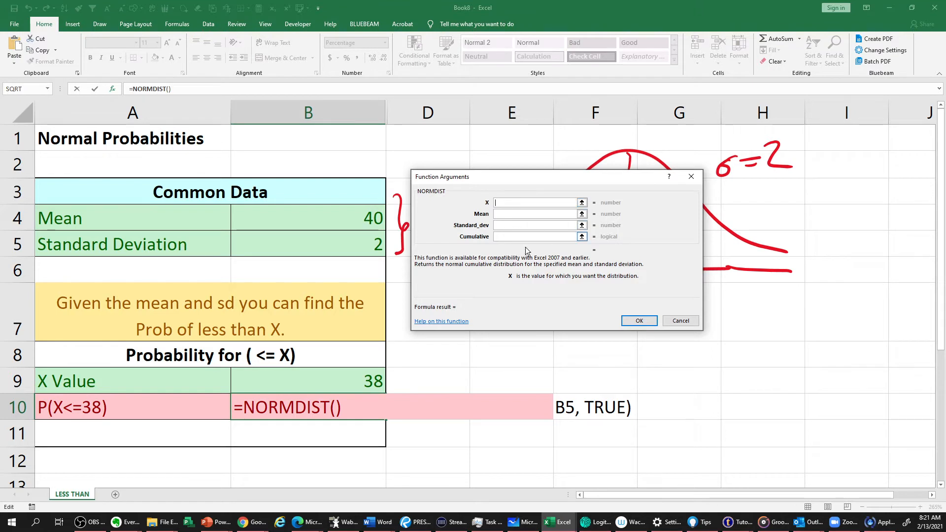
{"action": "left_click_drag", "start_coordinate": [560, 179], "coordinate": [520, 308]}
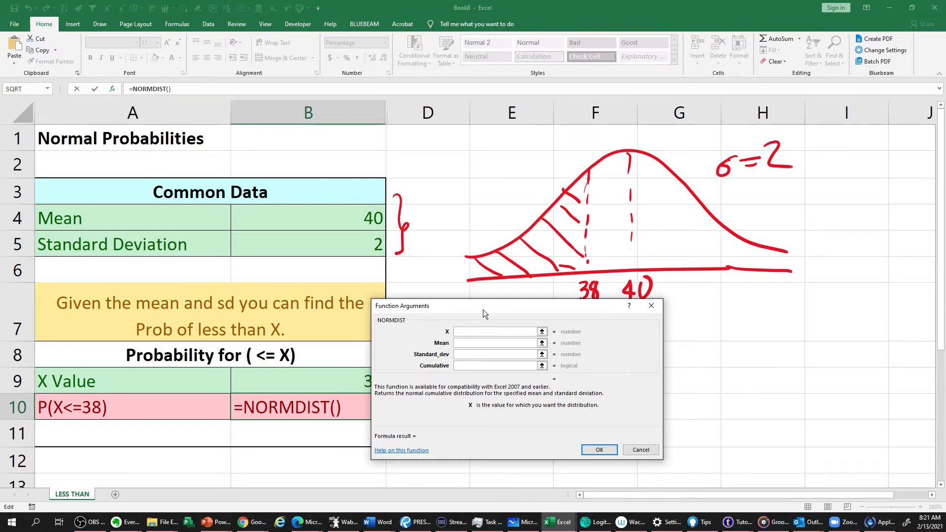
{"action": "left_click_drag", "start_coordinate": [483, 309], "coordinate": [524, 329]}
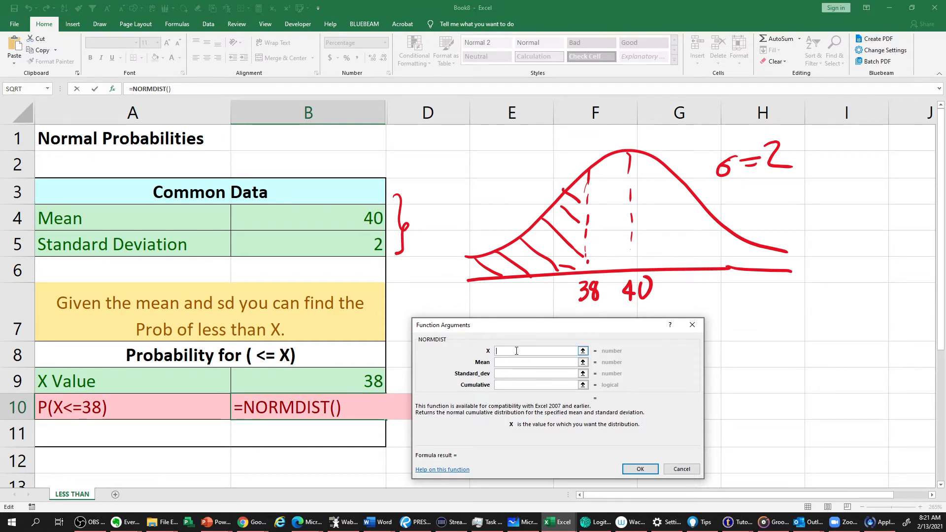
Fill the NORMDIST arguments with X 38, Mean 40, Standard_dev 2 and Cumulative true, and accept the formula.
{"action": "type", "text": "38"}
{"action": "left_click", "coordinate": [506, 362]}
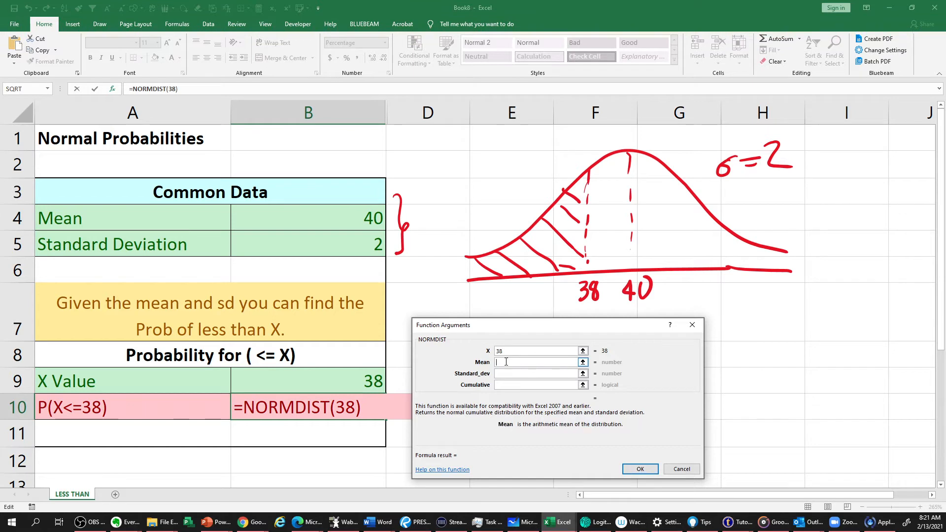
{"action": "type", "text": "40"}
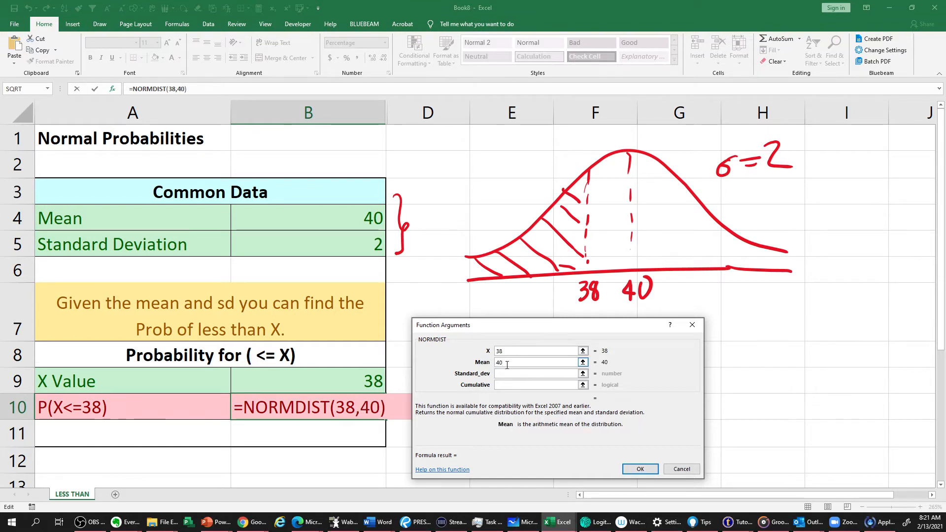
{"action": "left_click", "coordinate": [507, 372]}
{"action": "type", "text": "2"}
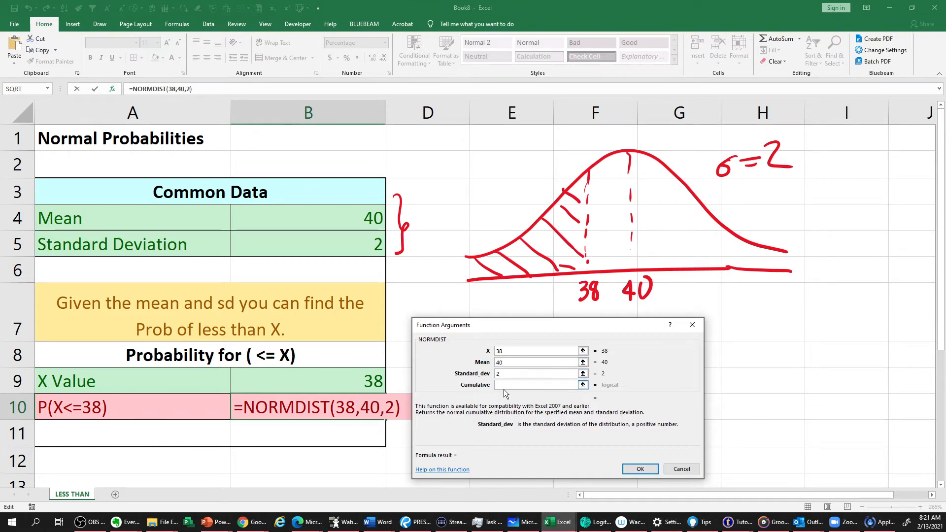
{"action": "left_click", "coordinate": [506, 386]}
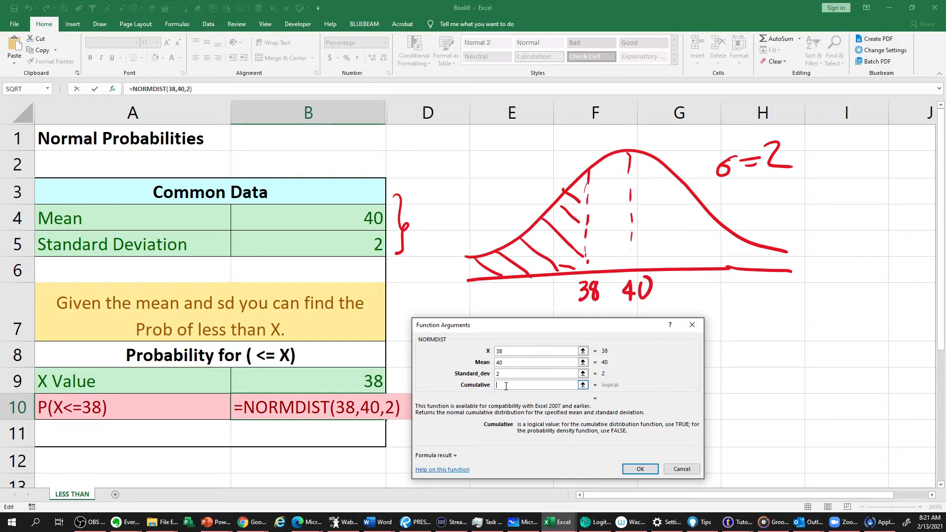
{"action": "type", "text": "true"}
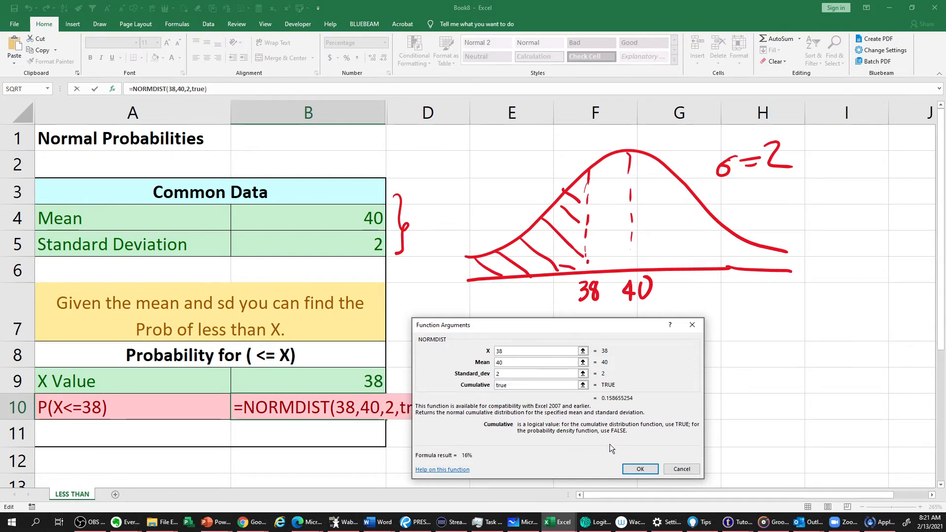
{"action": "left_click", "coordinate": [638, 470]}
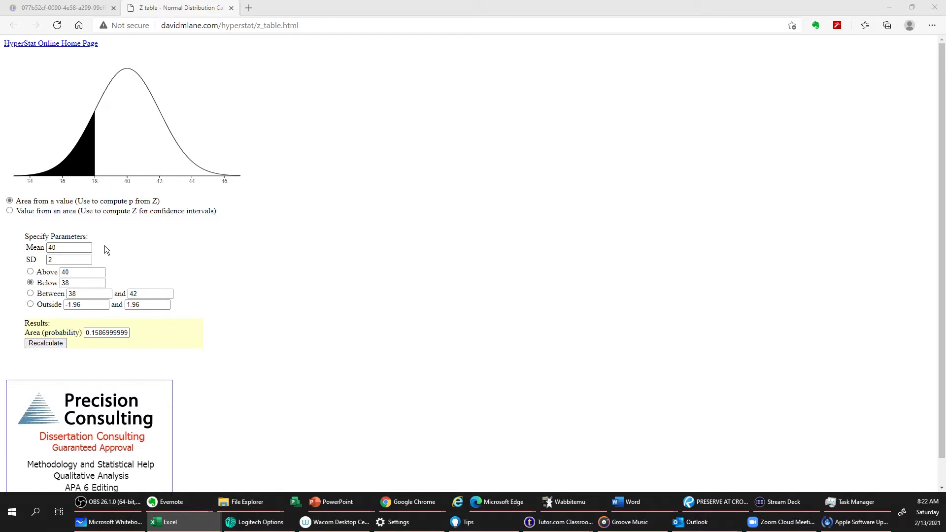
Check the Mean, SD and Below settings in the online normal distribution calculator in Microsoft Edge.
{"action": "left_click", "coordinate": [75, 248]}
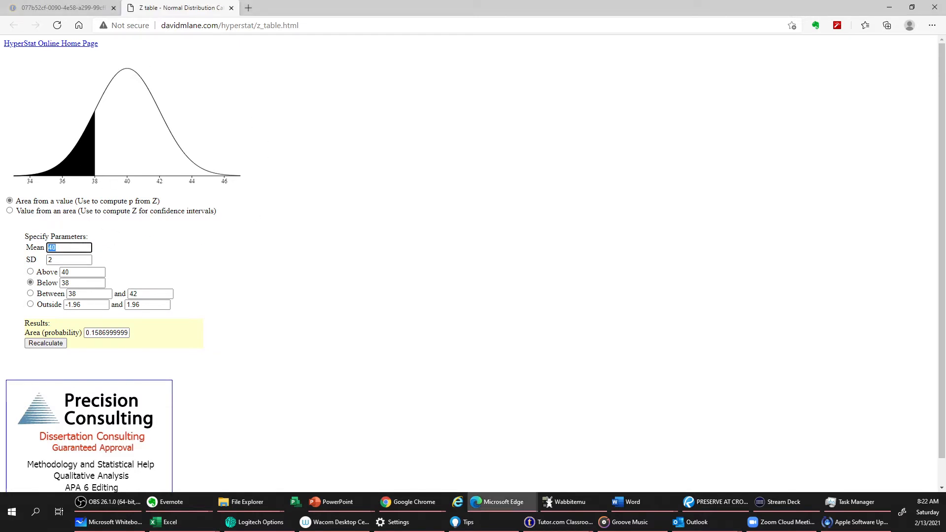
{"action": "left_click", "coordinate": [74, 260]}
{"action": "left_click", "coordinate": [31, 285]}
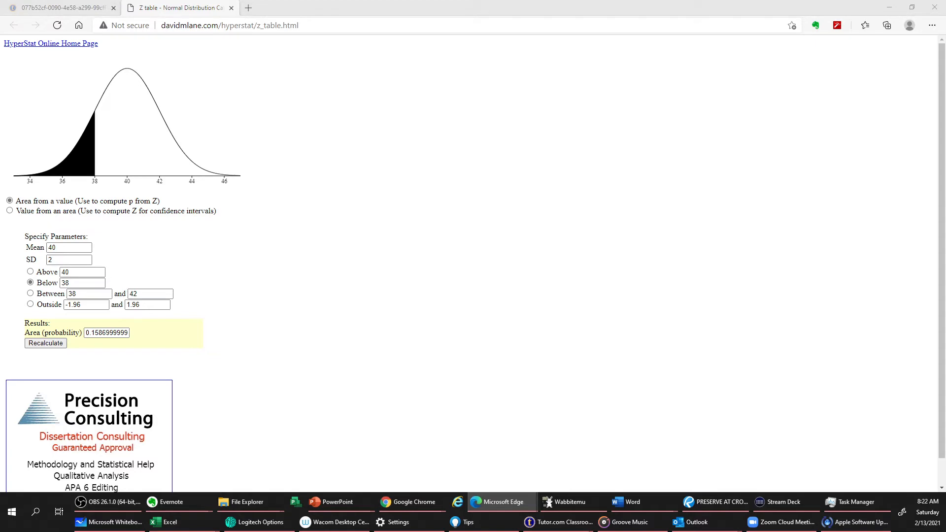
Switch to the Book7 workbook in Excel and move the bell-curve picture on the LESS THAN sheet closer to the formulas.
{"action": "key", "text": "alt+Tab"}
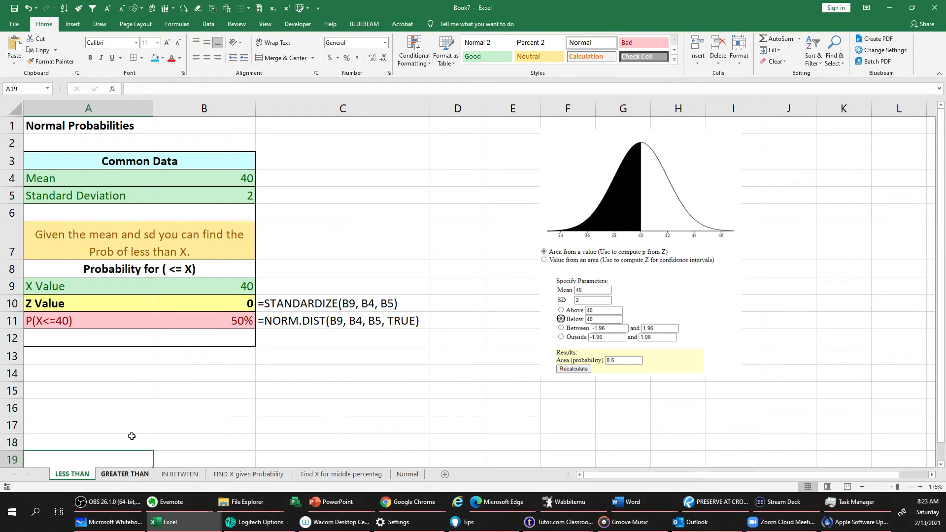
{"action": "left_click_drag", "start_coordinate": [625, 195], "coordinate": [514, 194]}
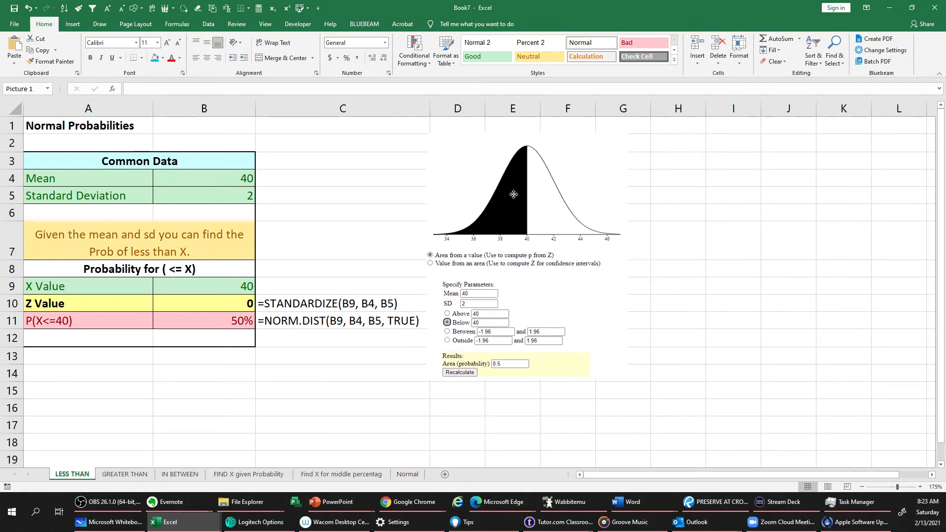
Look through the GREATER THAN, IN BETWEEN, FIND X given Probability and Find X for middle percentag sheets, and minimize the workbook.
{"action": "left_click", "coordinate": [130, 475]}
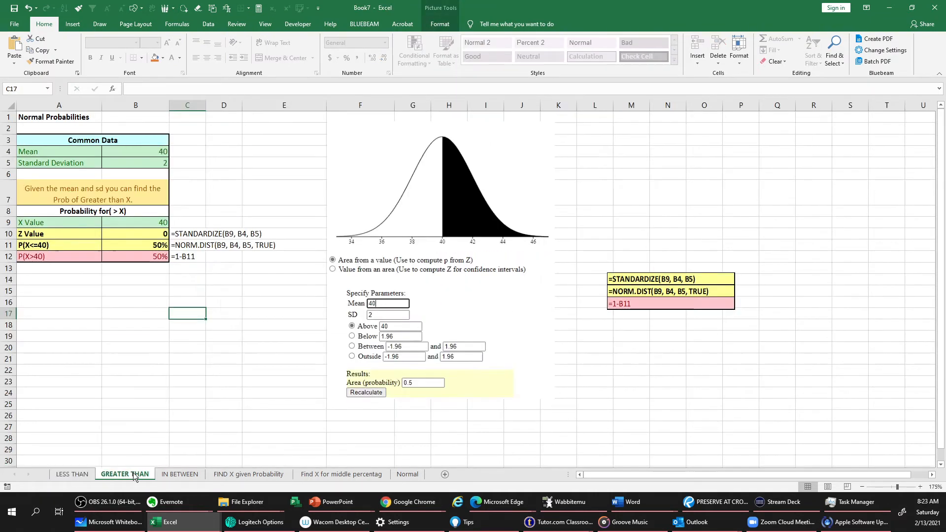
{"action": "left_click", "coordinate": [188, 474]}
{"action": "left_click", "coordinate": [256, 474]}
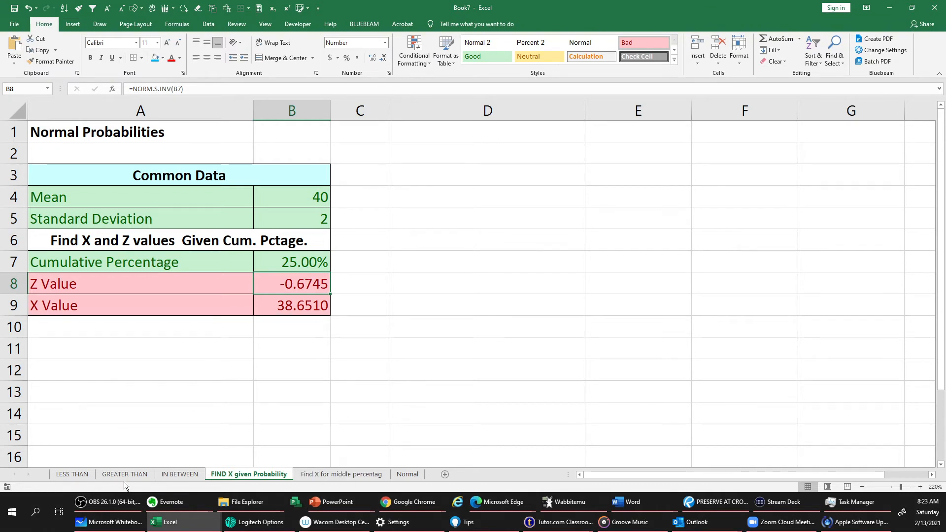
{"action": "left_click", "coordinate": [321, 474]}
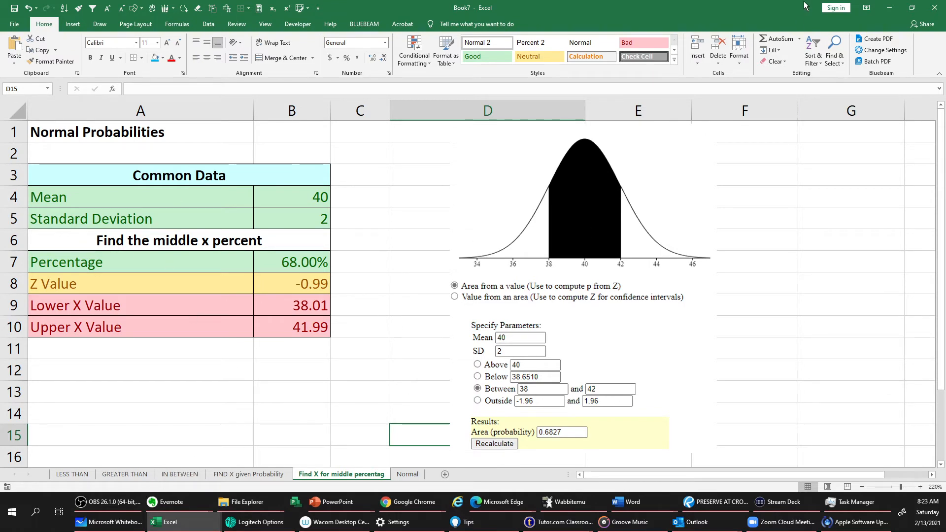
{"action": "left_click", "coordinate": [888, 9]}
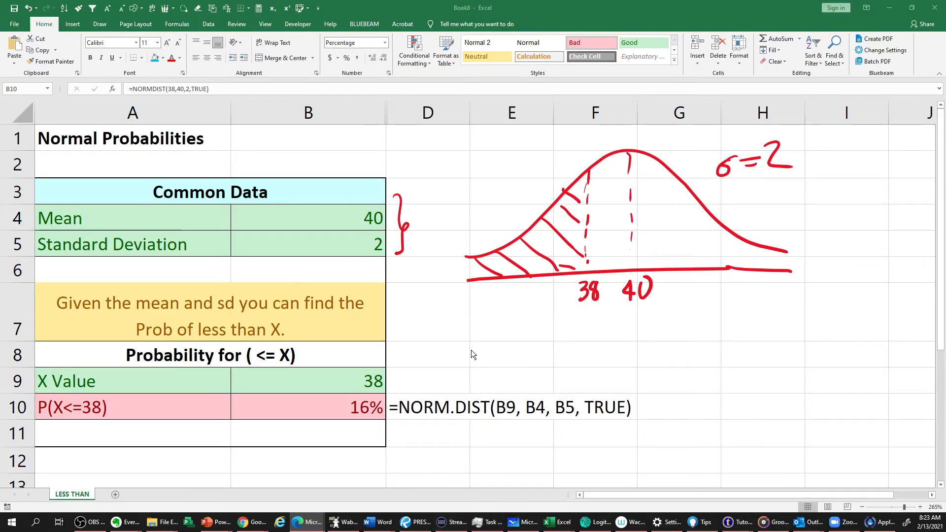
Replace the NORMDIST arguments in B10 with cell references: X as B9, Mean as B4 and Standard_dev as B5.
{"action": "left_click", "coordinate": [374, 408]}
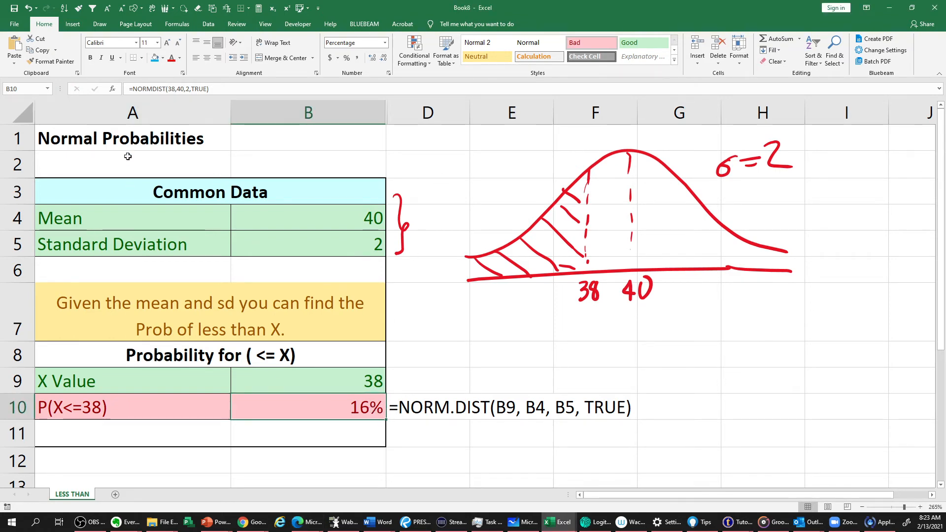
{"action": "left_click", "coordinate": [112, 89]}
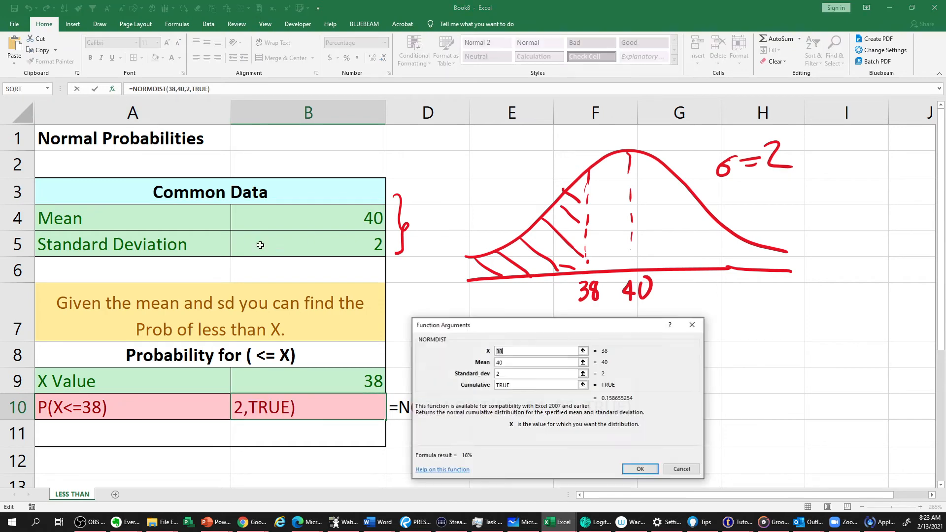
{"action": "left_click", "coordinate": [508, 350]}
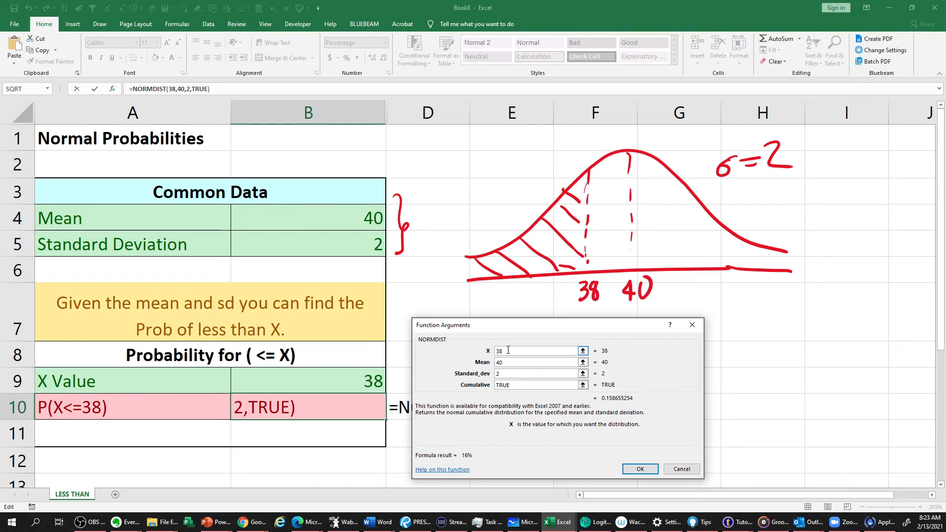
{"action": "left_click", "coordinate": [334, 380]}
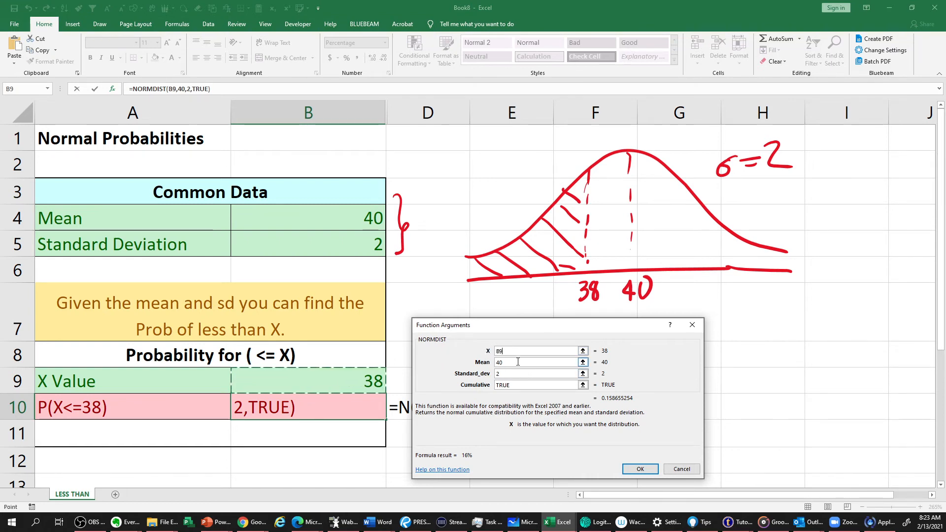
{"action": "key", "text": "Tab"}
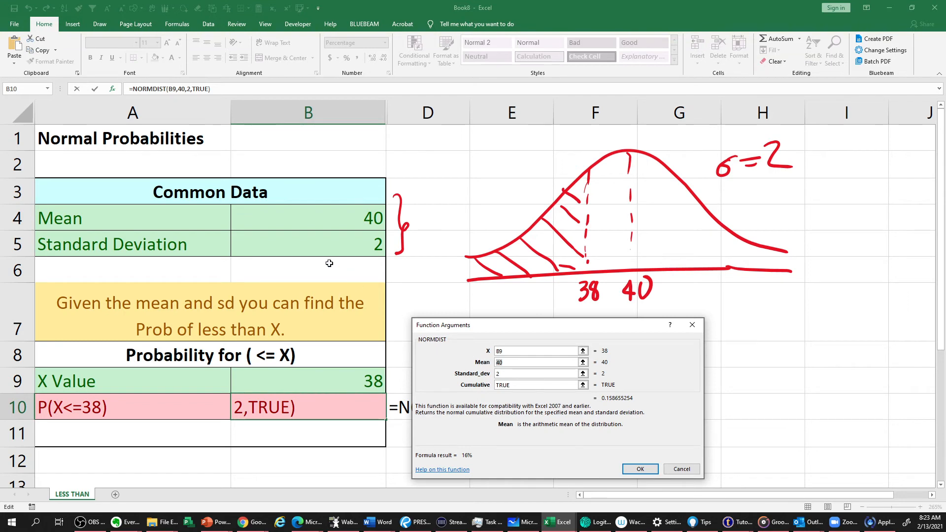
{"action": "left_click", "coordinate": [338, 223]}
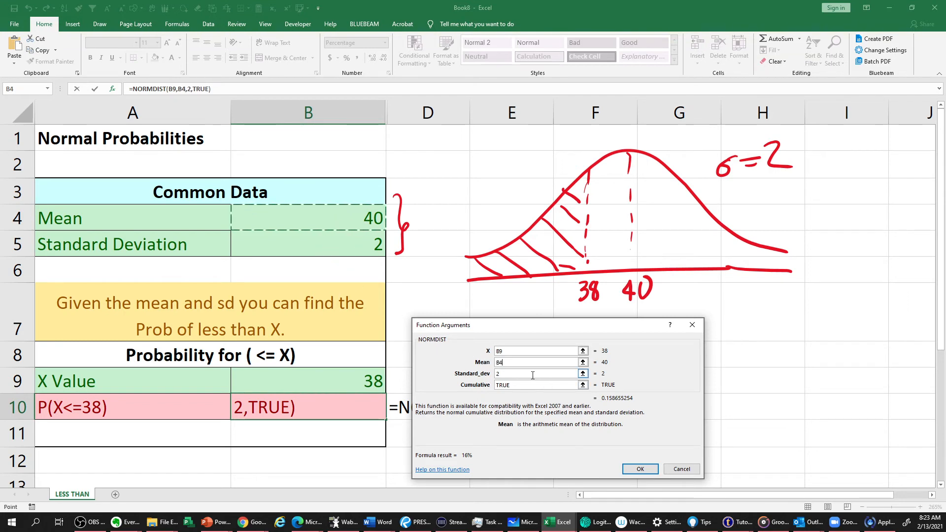
{"action": "key", "text": "Tab"}
{"action": "left_click", "coordinate": [369, 244]}
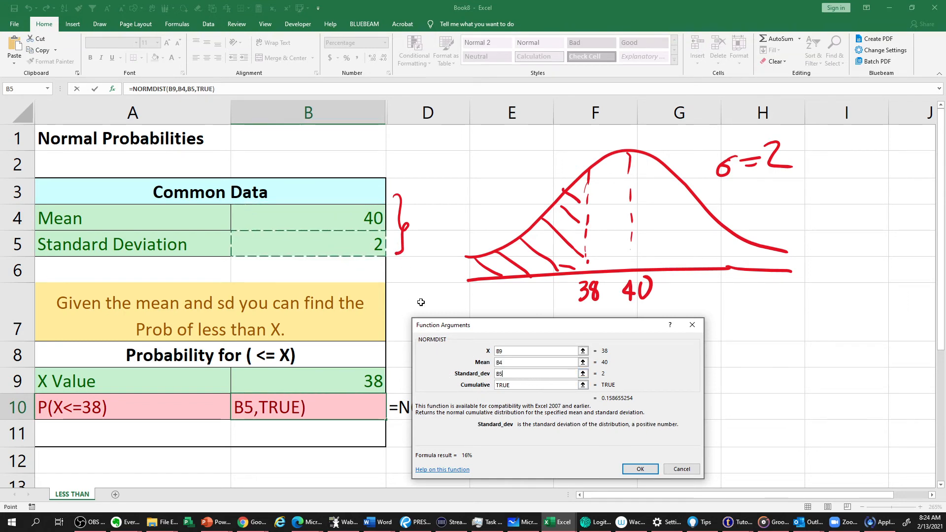
{"action": "left_click", "coordinate": [640, 469]}
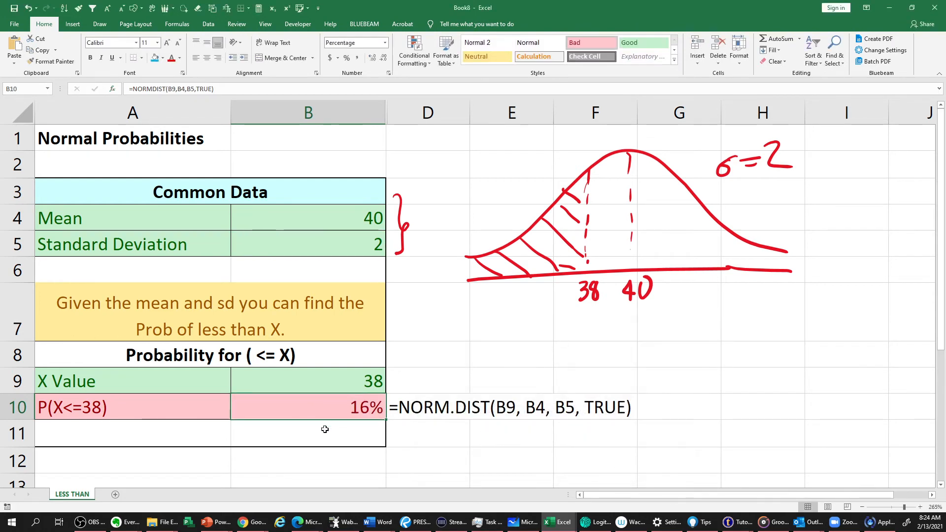
Set the mean in B4 to 200 and the standard deviation in B5 to 10.
{"action": "left_click", "coordinate": [355, 224]}
{"action": "type", "text": "2"}
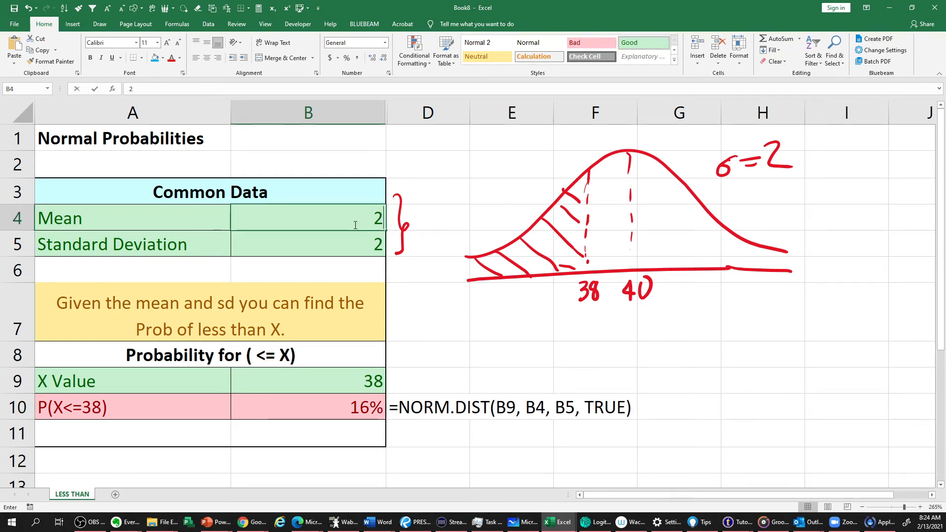
{"action": "type", "text": "00"}
{"action": "key", "text": "Return"}
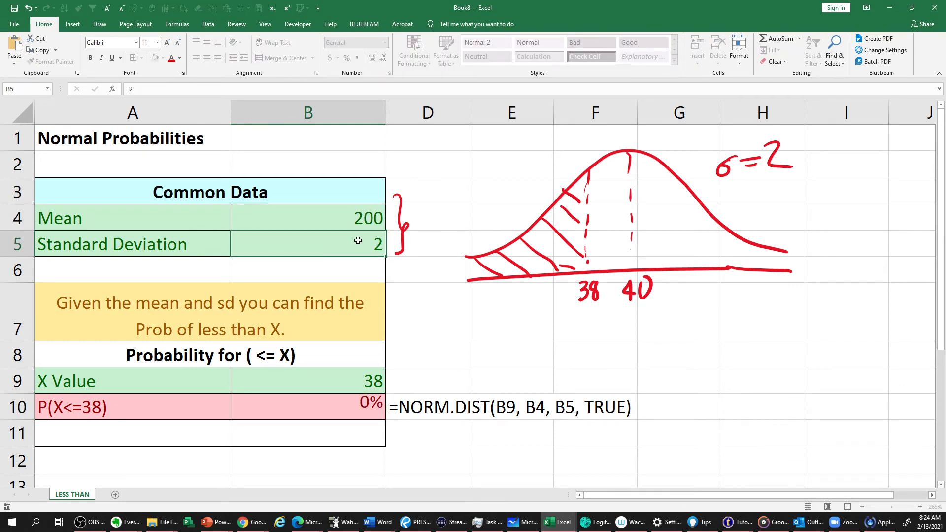
{"action": "type", "text": "10"}
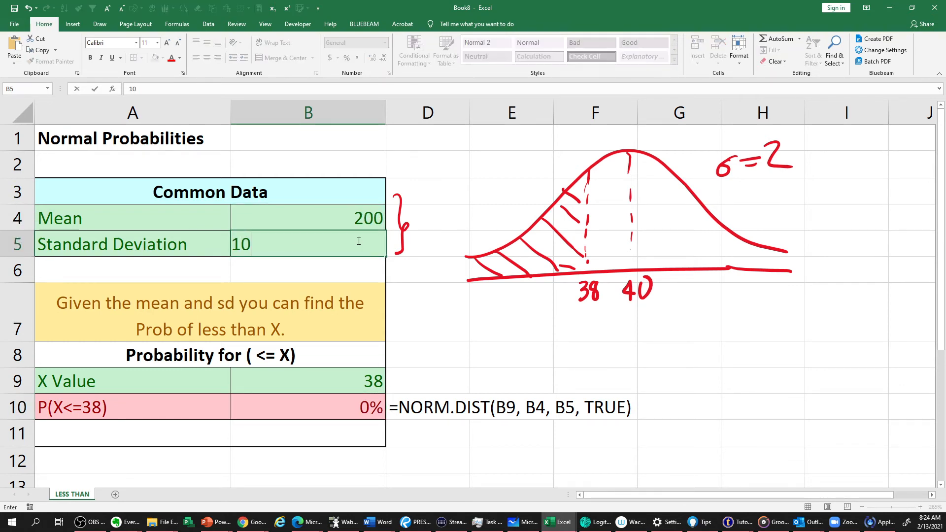
Set the X value in B9 to 195 and review the function arguments of the probability formula in B10.
{"action": "left_click", "coordinate": [357, 382]}
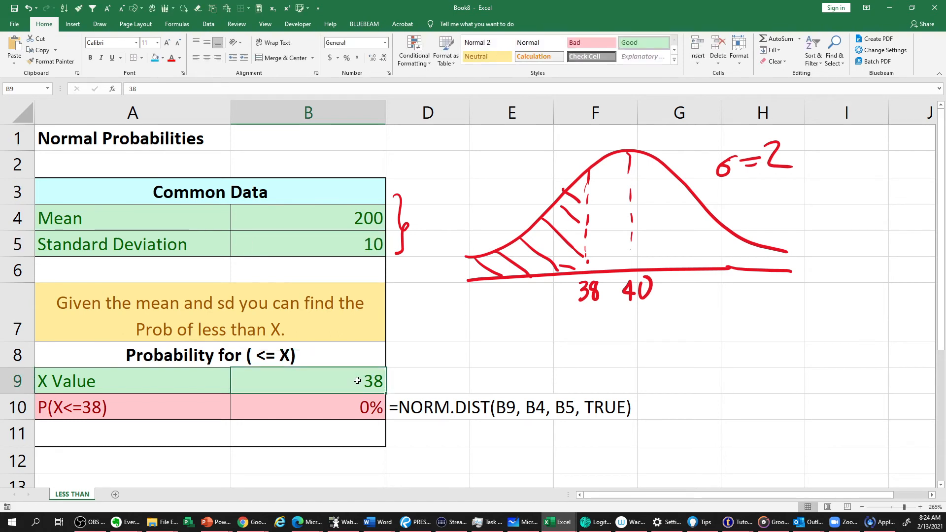
{"action": "type", "text": "195"}
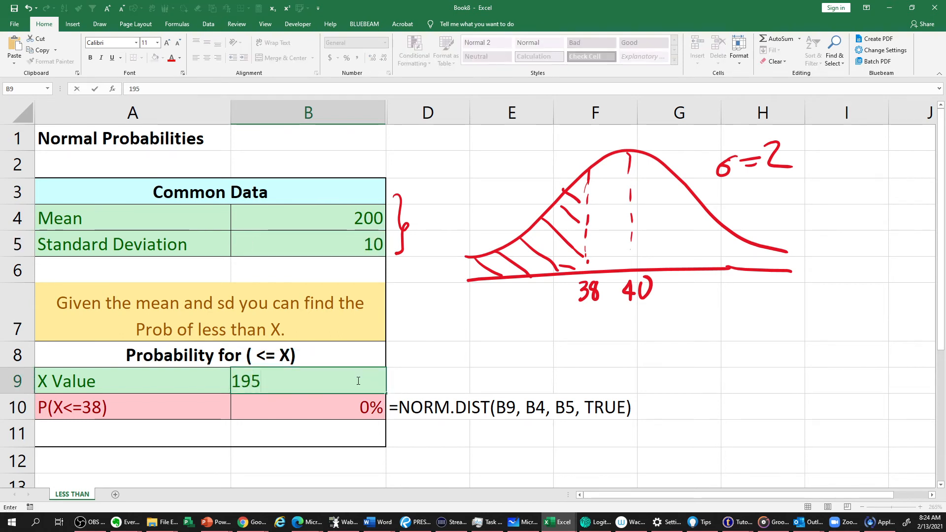
{"action": "key", "text": "Return"}
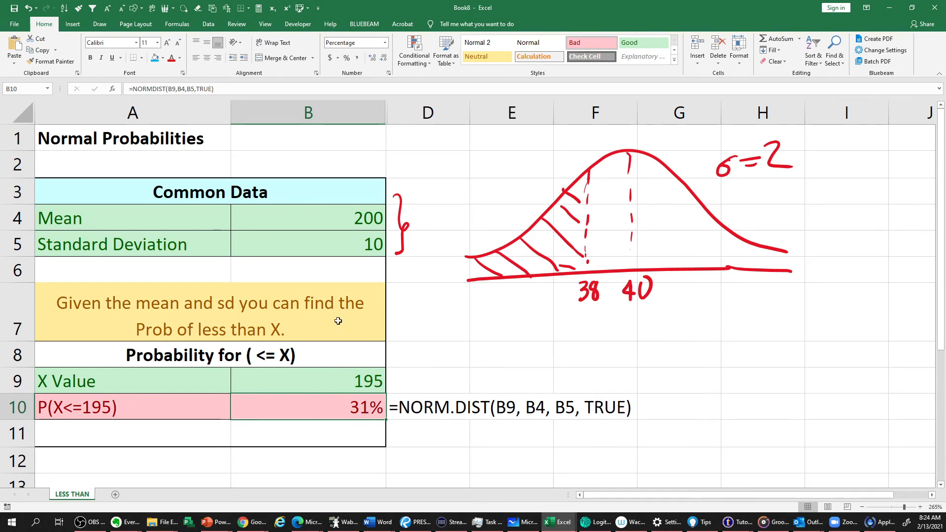
{"action": "left_click", "coordinate": [113, 89]}
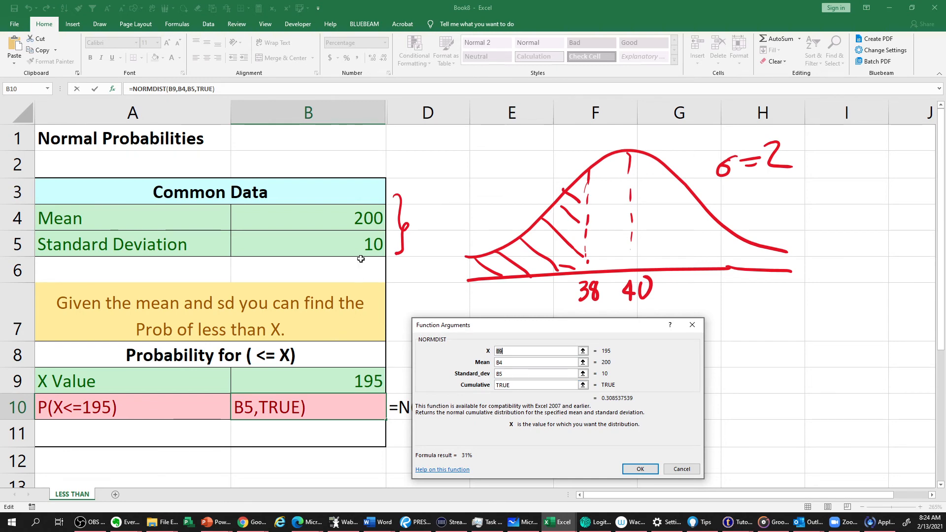
{"action": "left_click", "coordinate": [693, 325]}
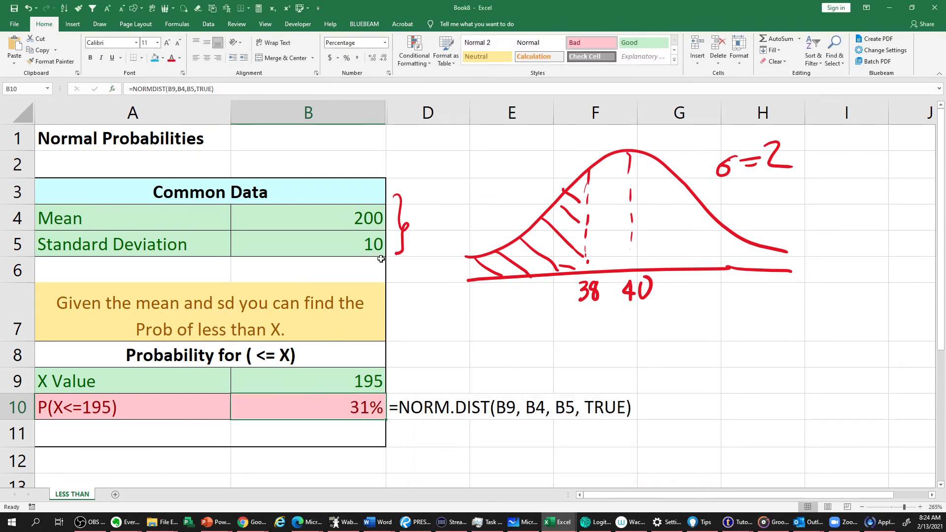
Set the standard deviation in B5 to 20.
{"action": "left_click", "coordinate": [371, 253]}
{"action": "type", "text": "20"}
{"action": "key", "text": "Return"}
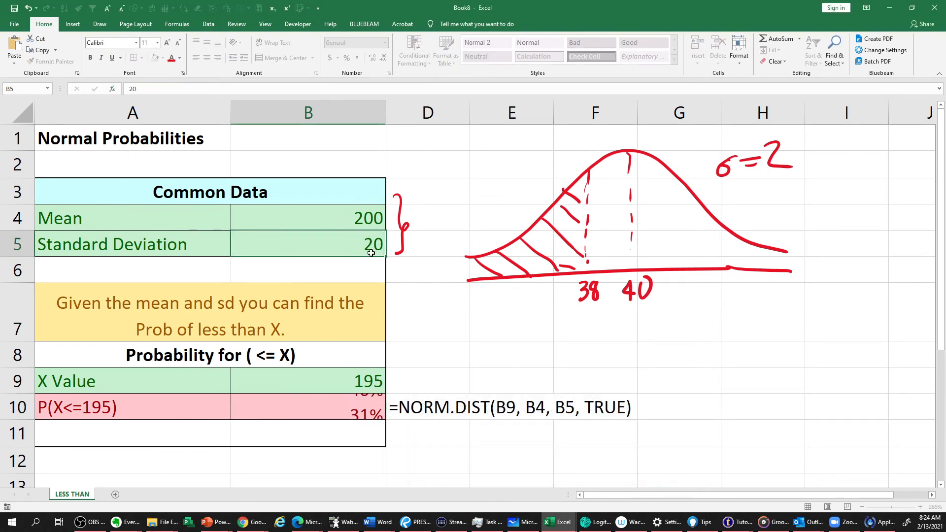